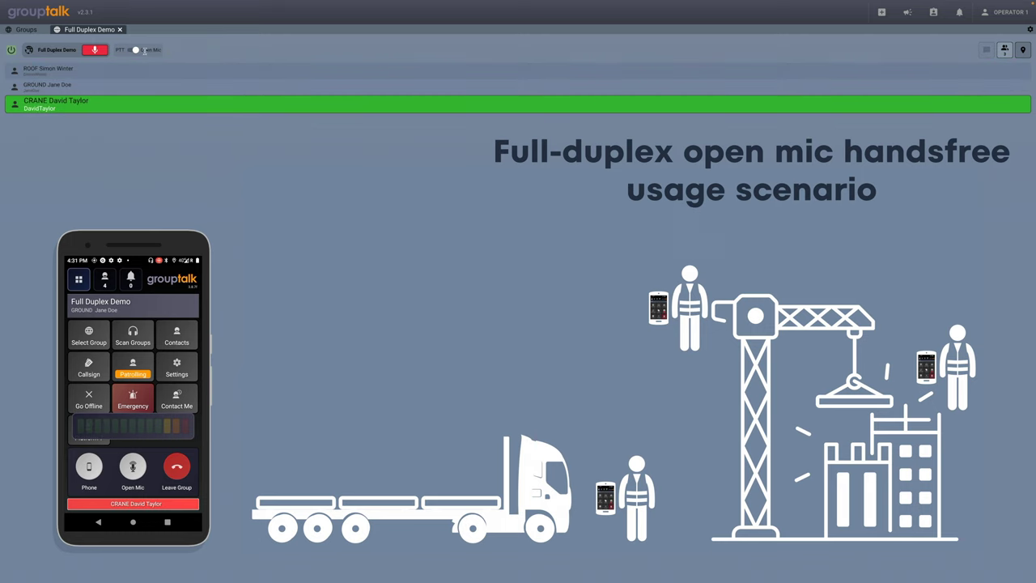
Switch the Full Duplex Demo group from Open Mic back to push-to-talk
click(136, 50)
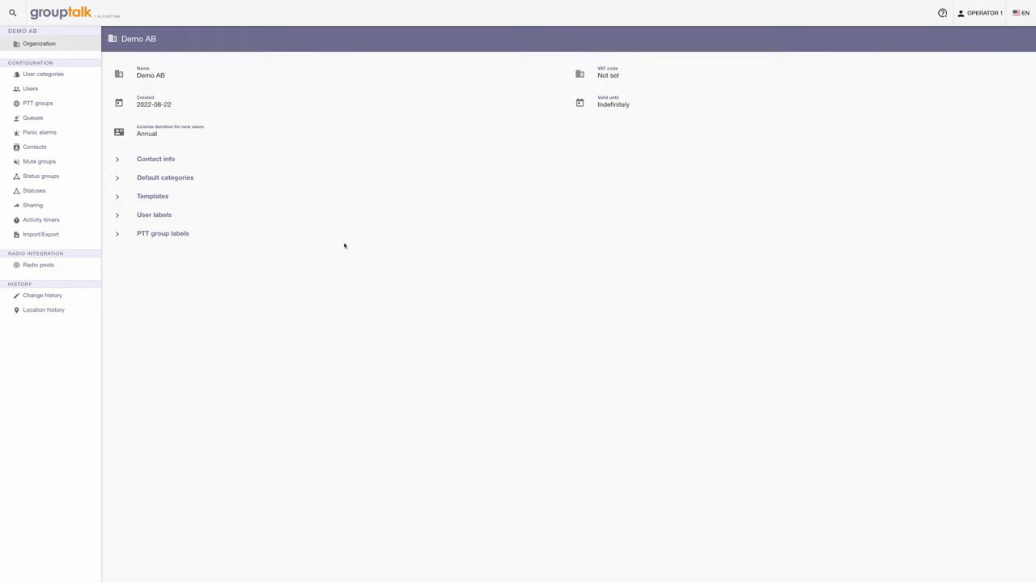
Turn Full duplex On in the Full Duplex Demo PTT group's settings and save it
click(62, 104)
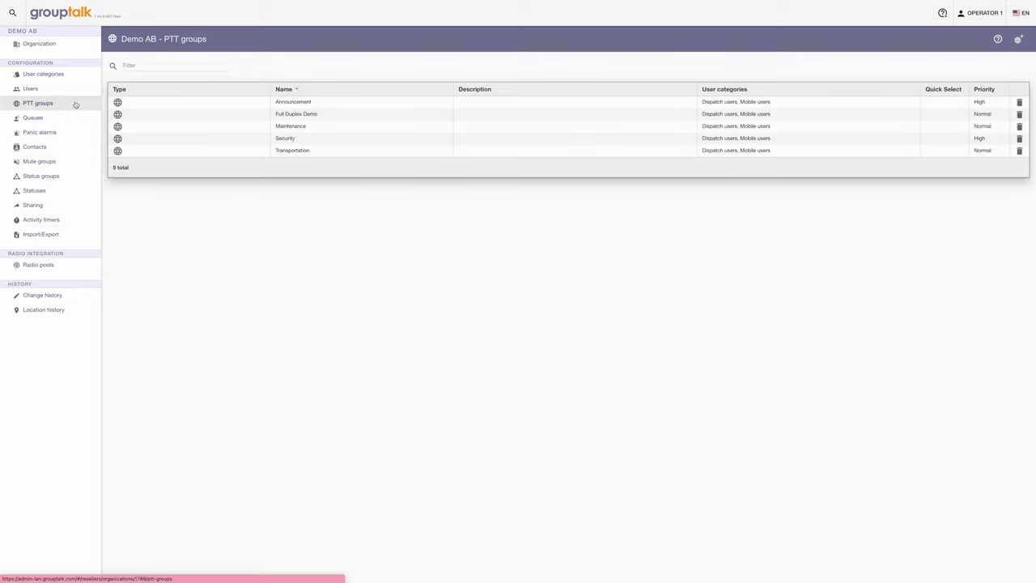
click(199, 118)
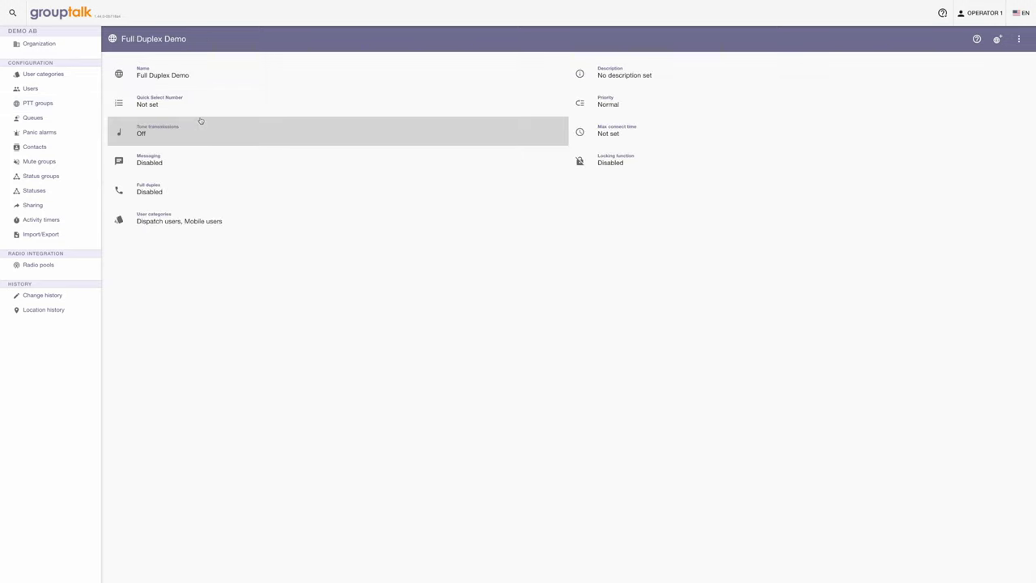
click(187, 187)
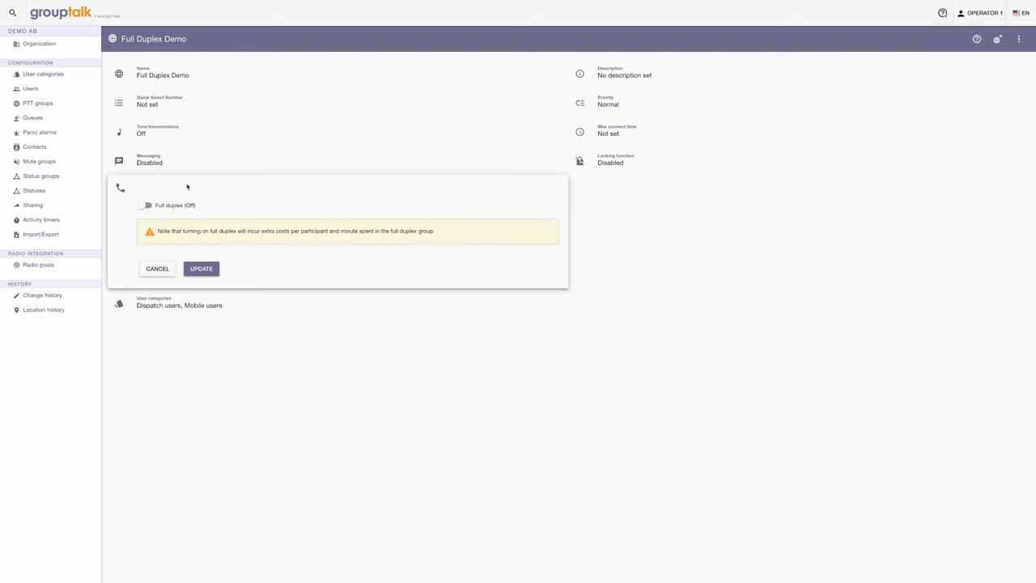
click(153, 208)
click(209, 270)
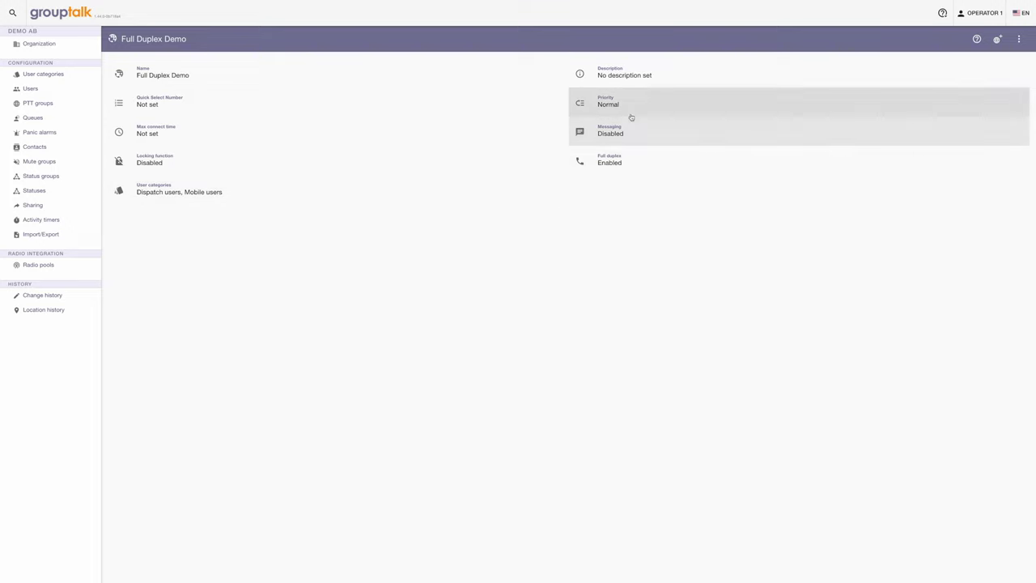
Set the Full Duplex Demo max connect time to 60 minutes, leaving priority at Normal
click(643, 103)
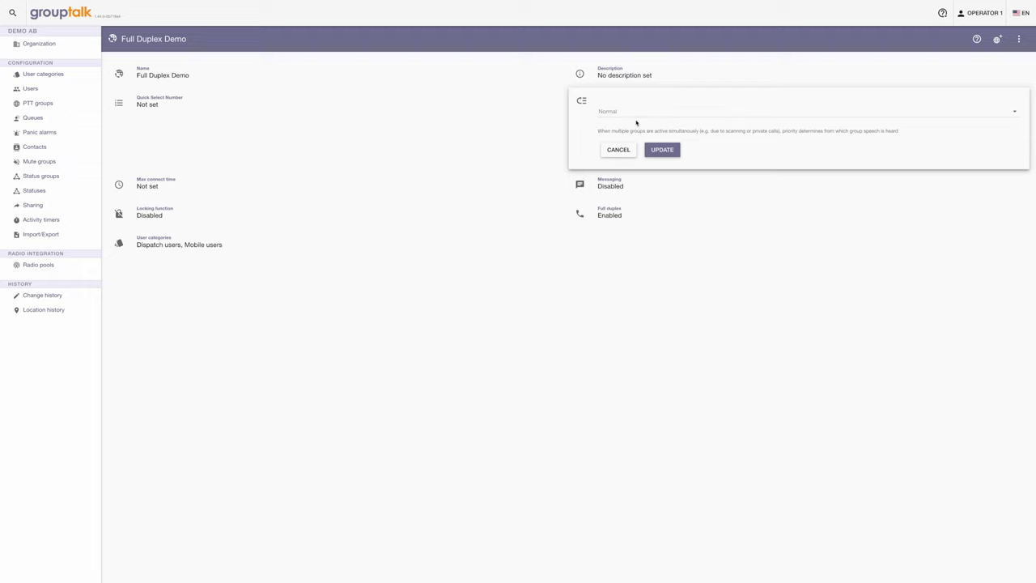
click(623, 150)
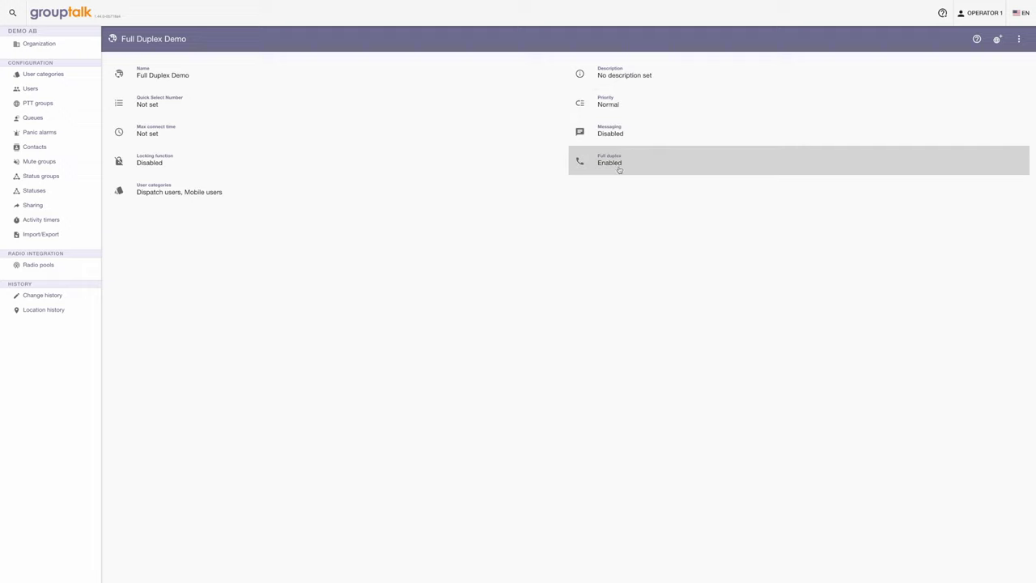
click(205, 133)
text(60)
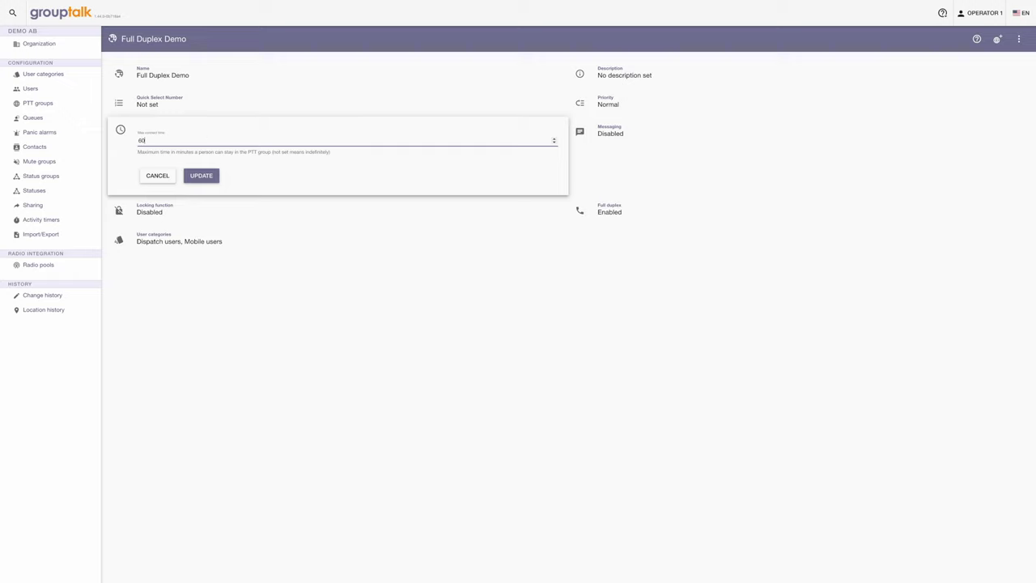
click(201, 176)
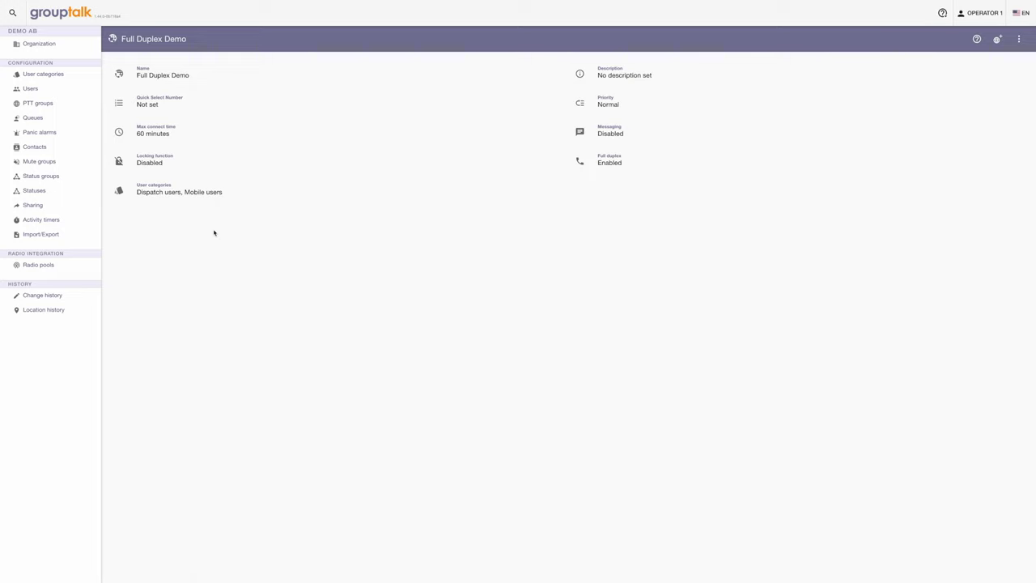
click(661, 132)
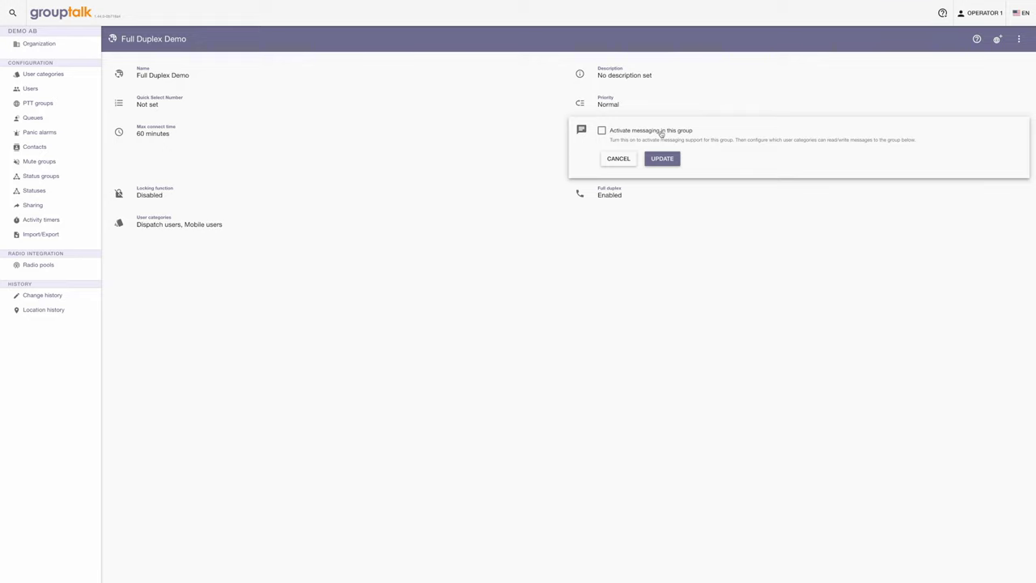
Activate messaging and switch the locking function on for Full Duplex Demo
click(661, 133)
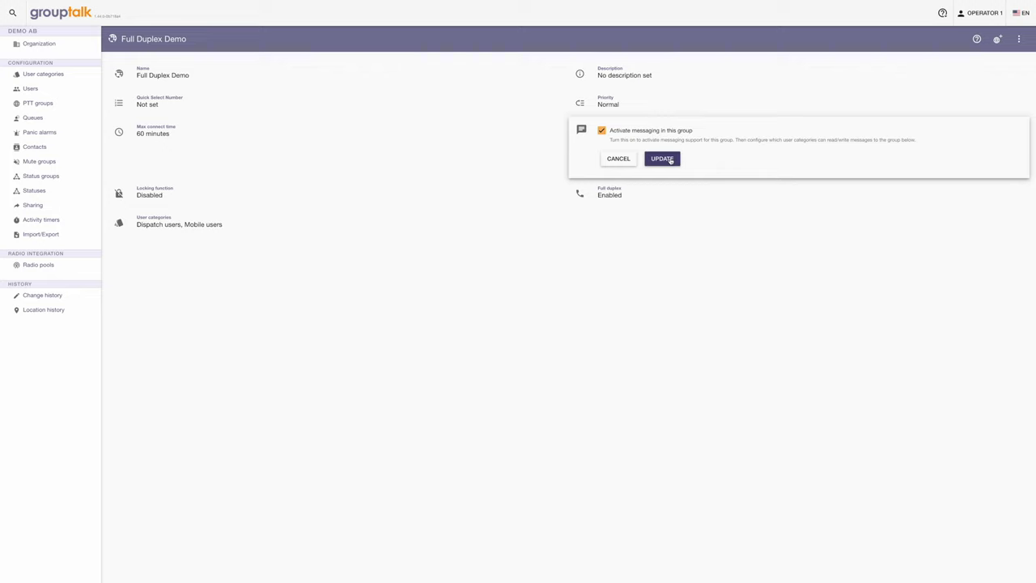
click(671, 160)
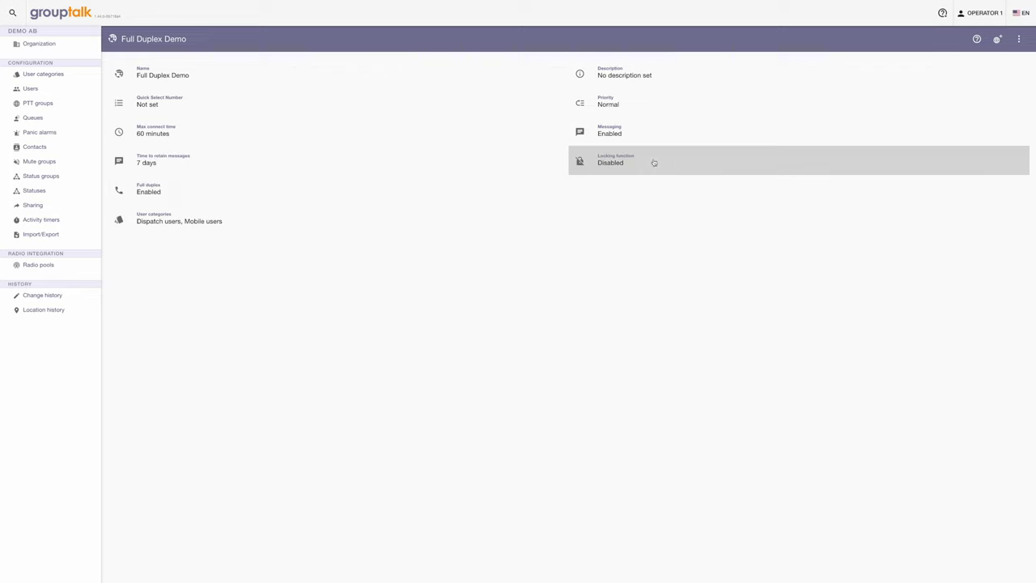
click(654, 162)
click(607, 176)
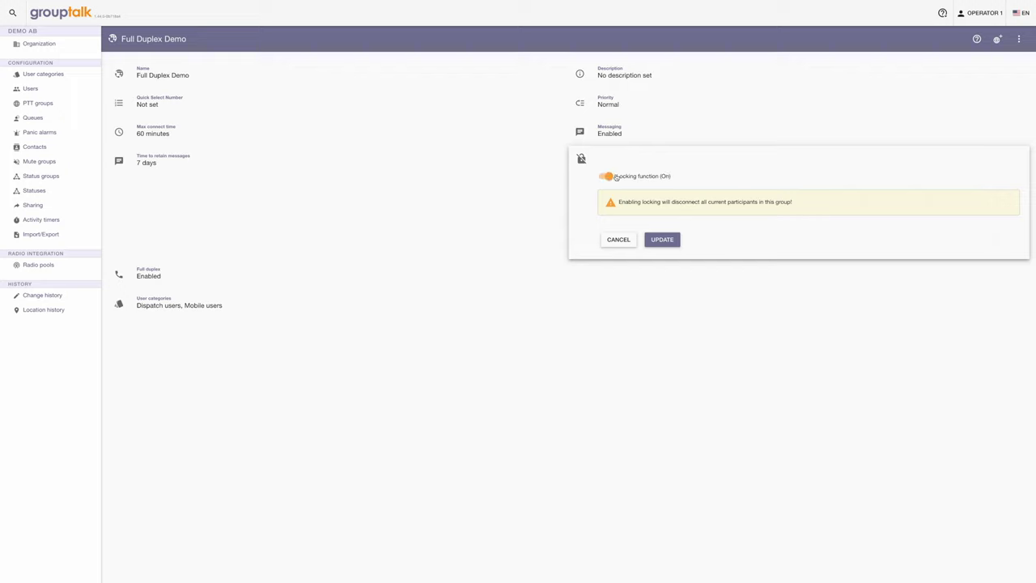
click(667, 242)
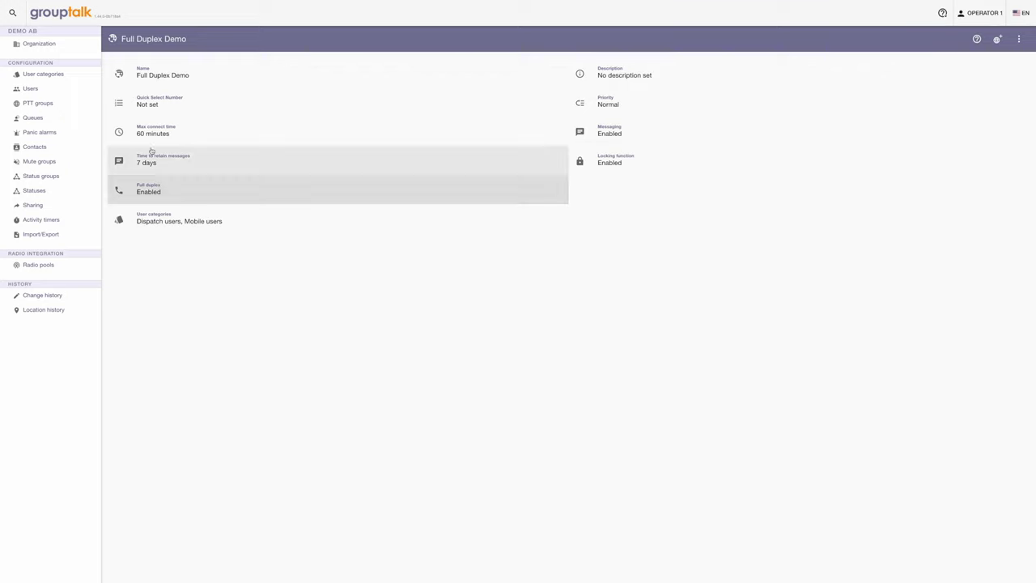
click(57, 75)
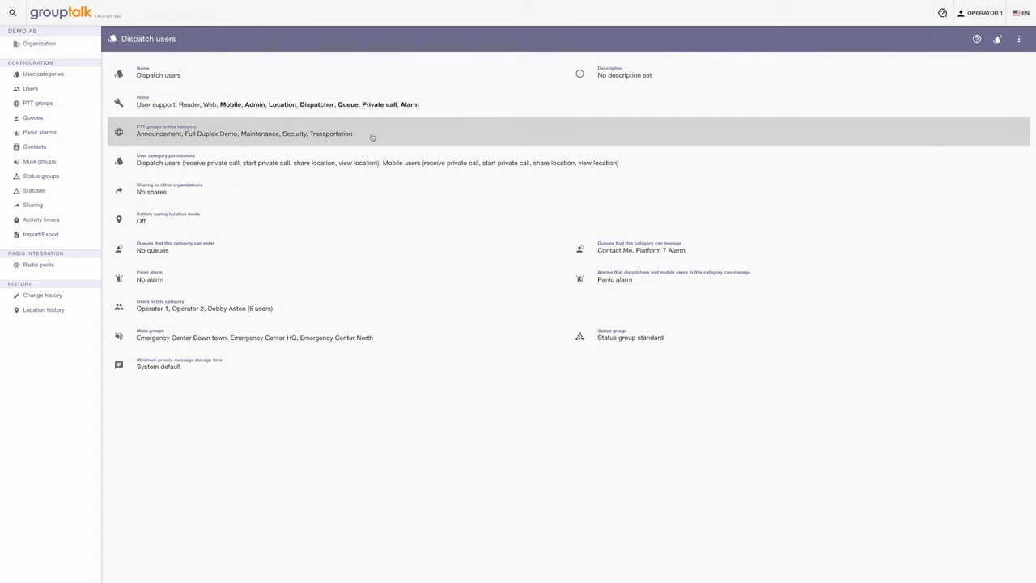
Set Announcement's scan group to Always in the Dispatch users category's PTT group settings
click(372, 138)
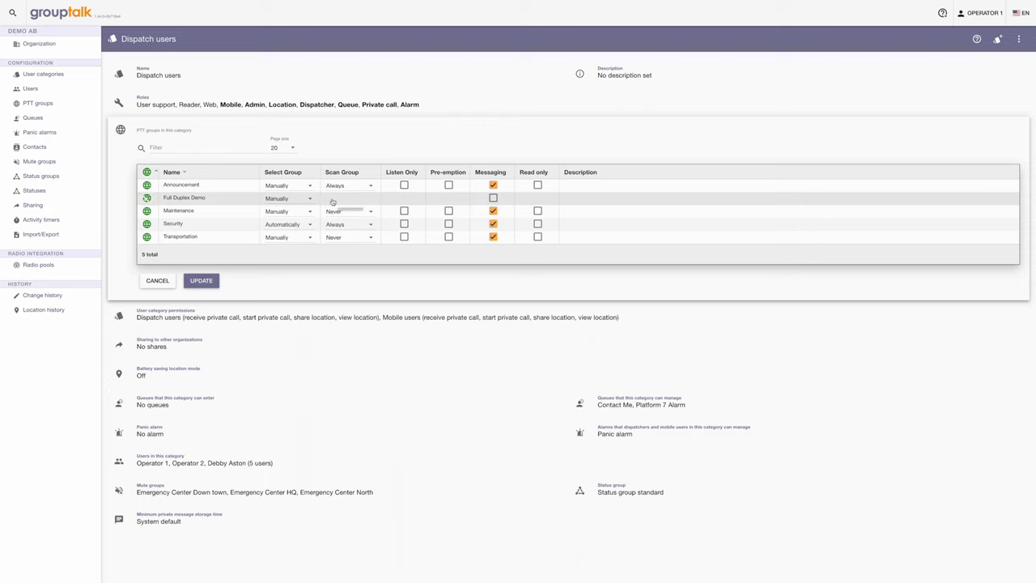
mouse_move(352, 201)
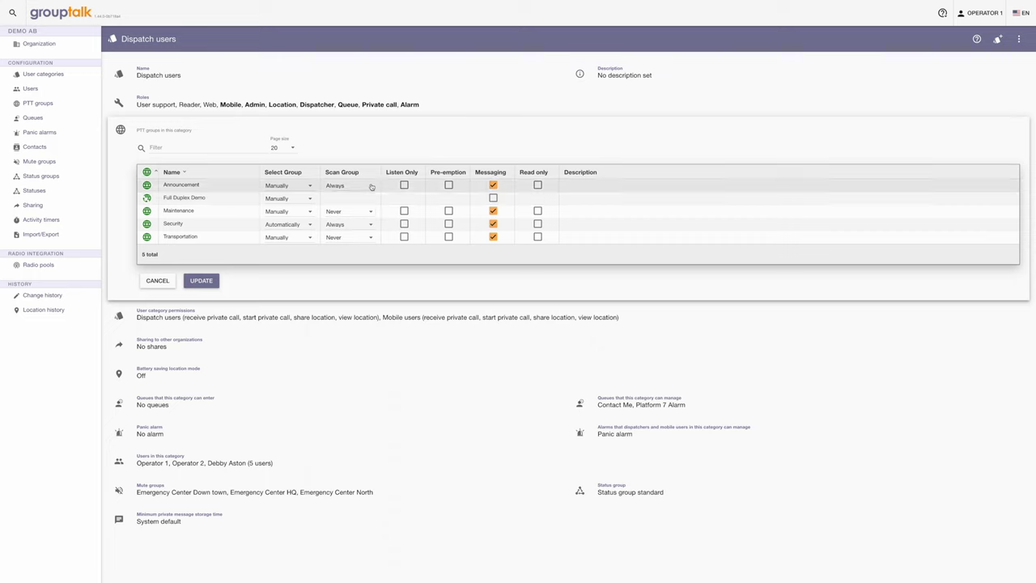
click(370, 185)
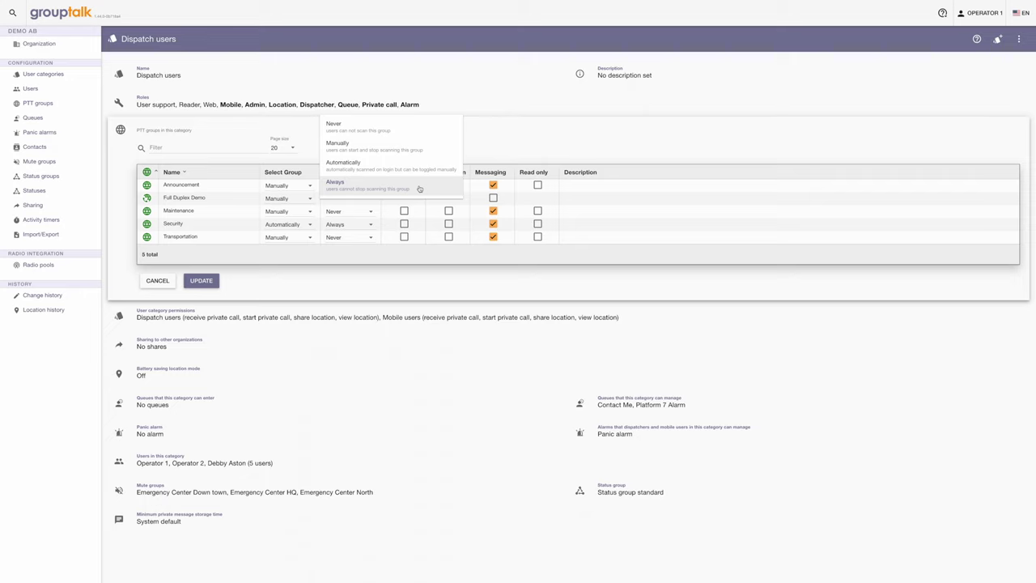
click(419, 189)
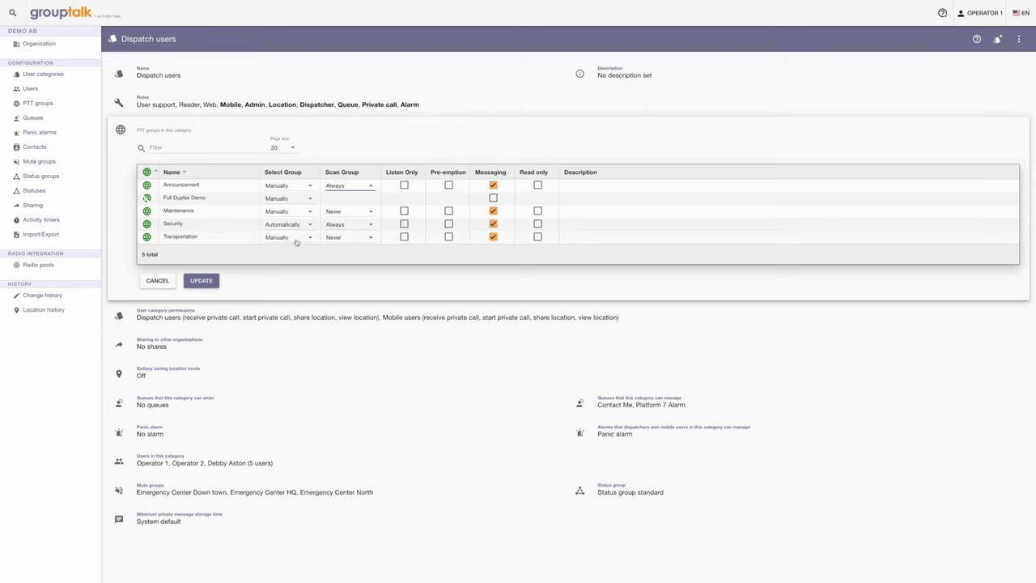
click(201, 281)
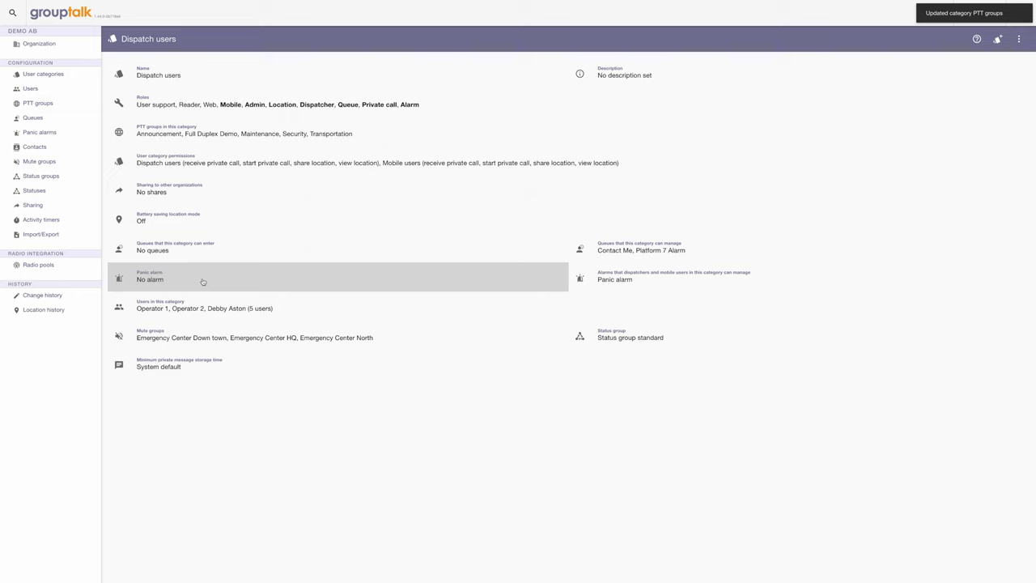
click(73, 104)
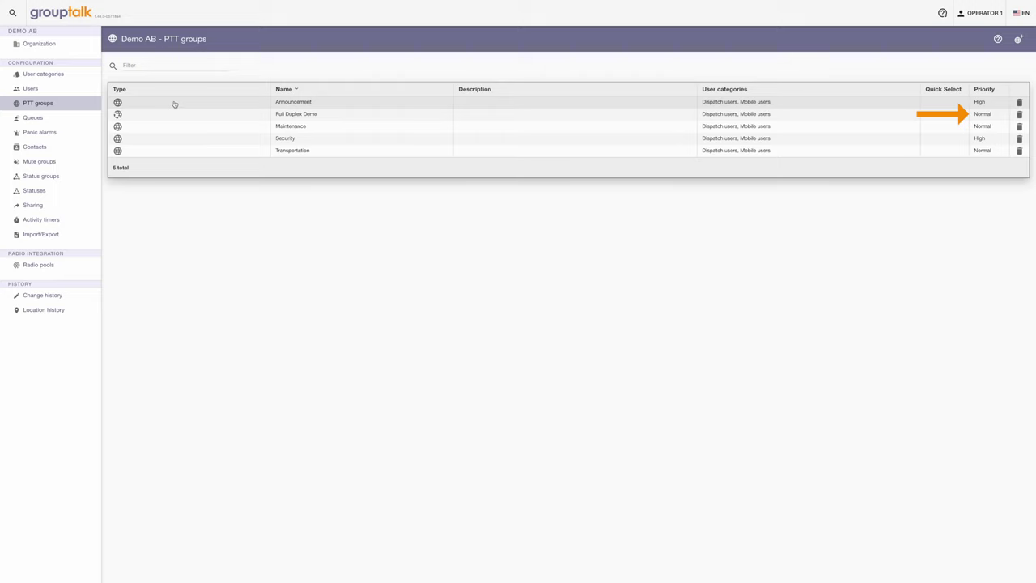
Enable messaging in Full Duplex Demo for the Dispatch users category
click(72, 73)
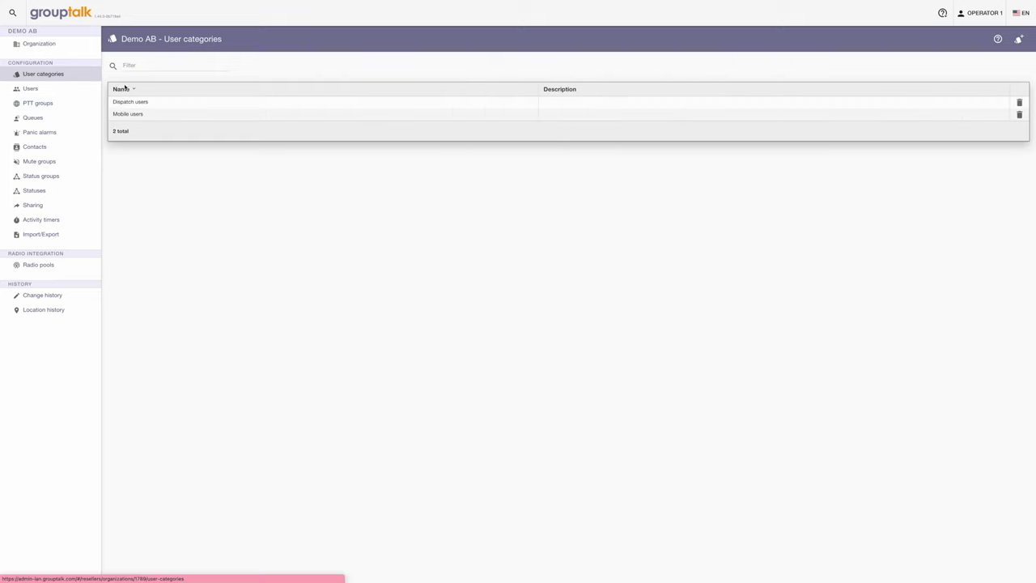
click(157, 106)
click(379, 138)
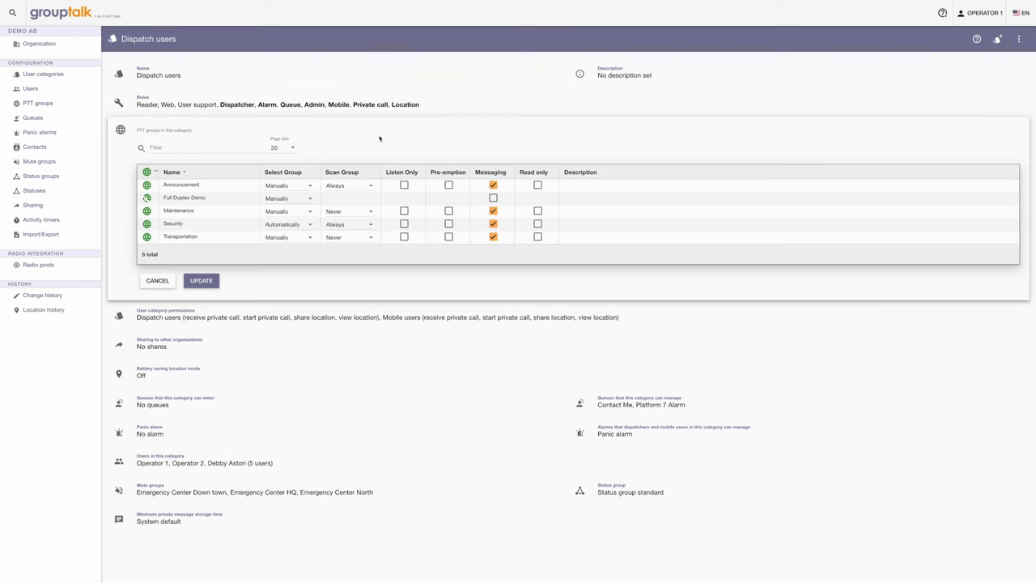
click(493, 198)
click(202, 281)
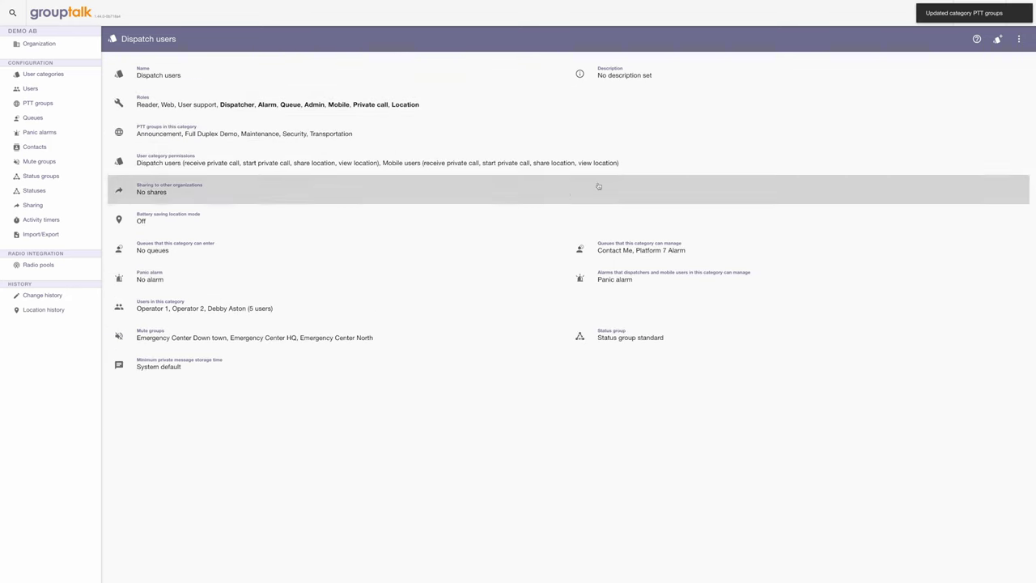
Allow messaging between Dispatch users and dispatchers, and between Mobile users and dispatchers
click(645, 168)
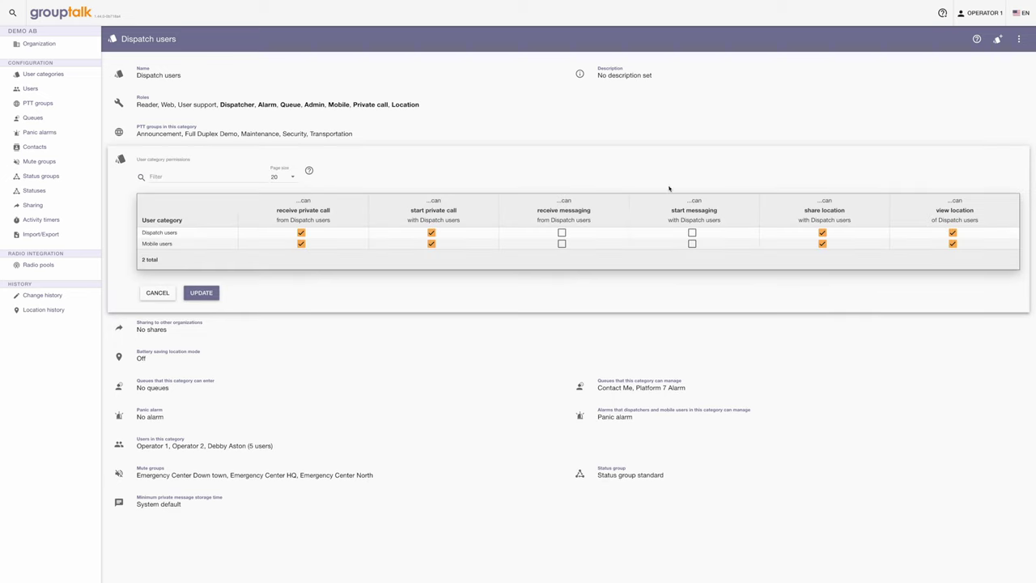
click(692, 233)
click(692, 244)
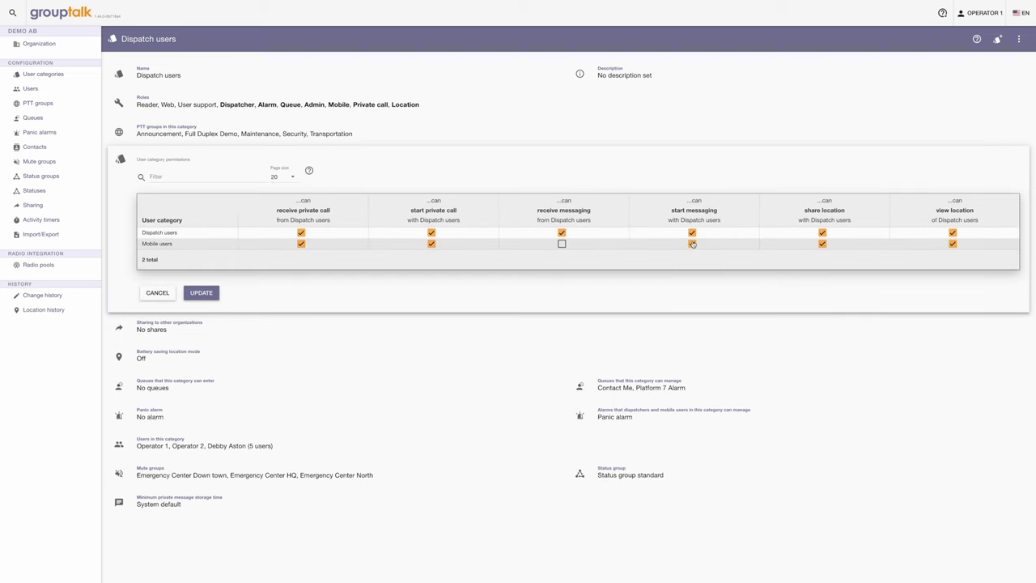
click(562, 243)
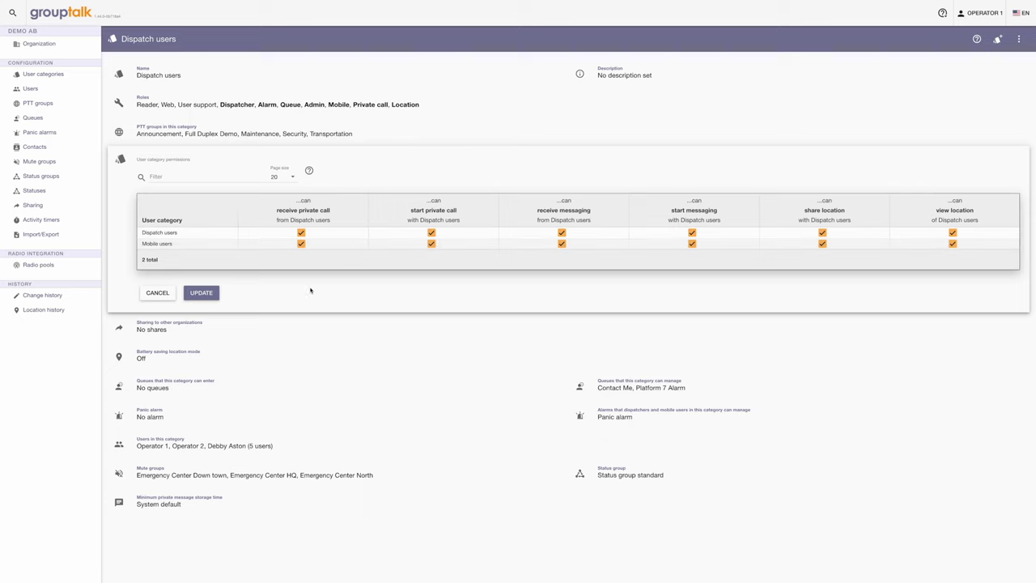
click(212, 294)
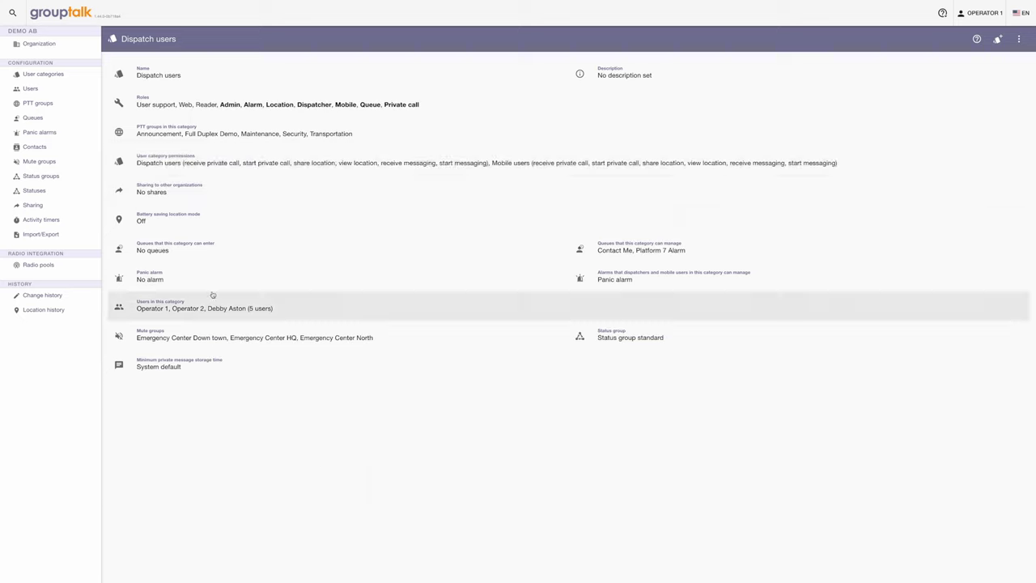
Enable messaging in Full Duplex Demo for the Mobile users category
click(88, 75)
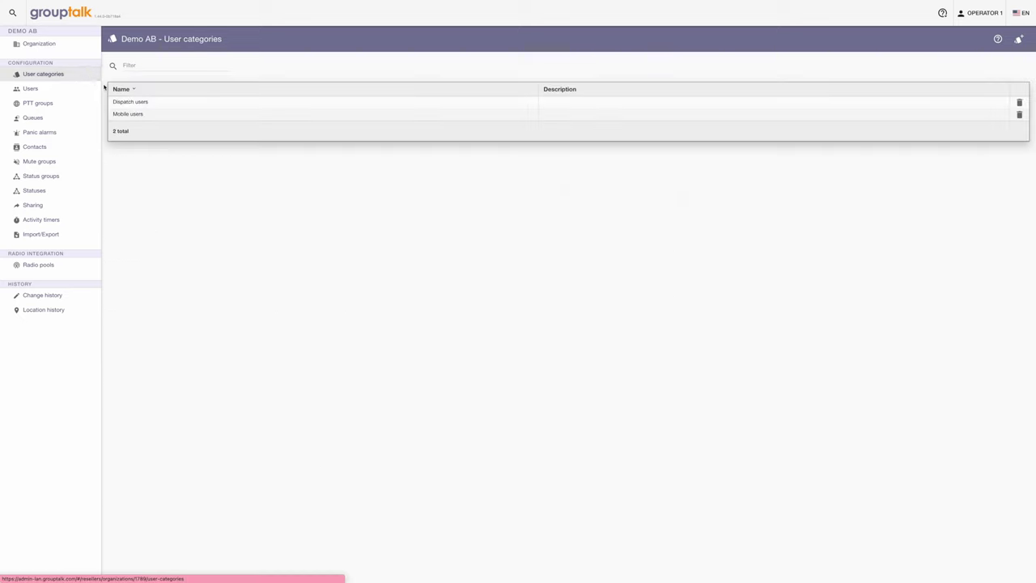
click(134, 115)
click(388, 138)
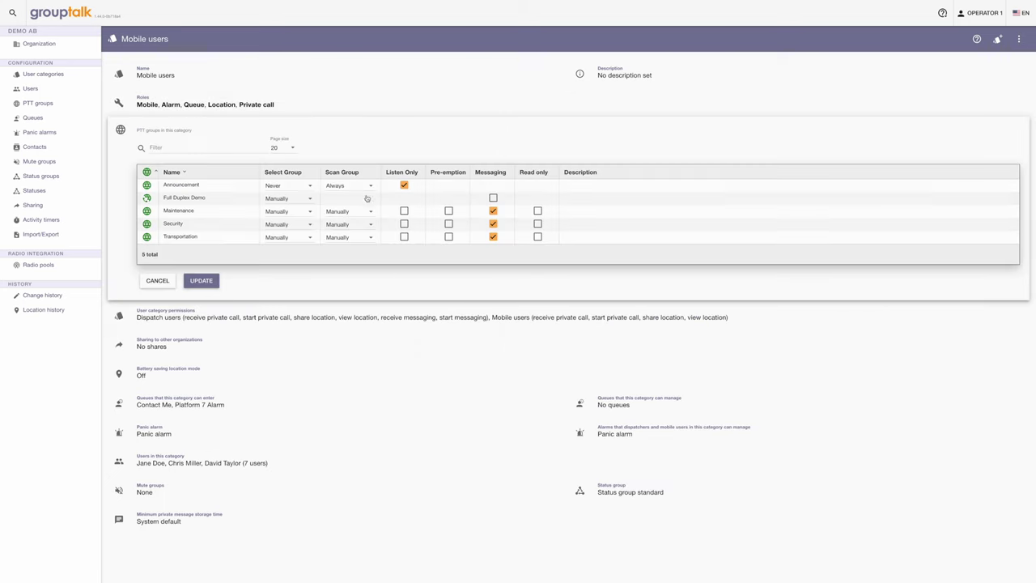
click(493, 198)
click(202, 280)
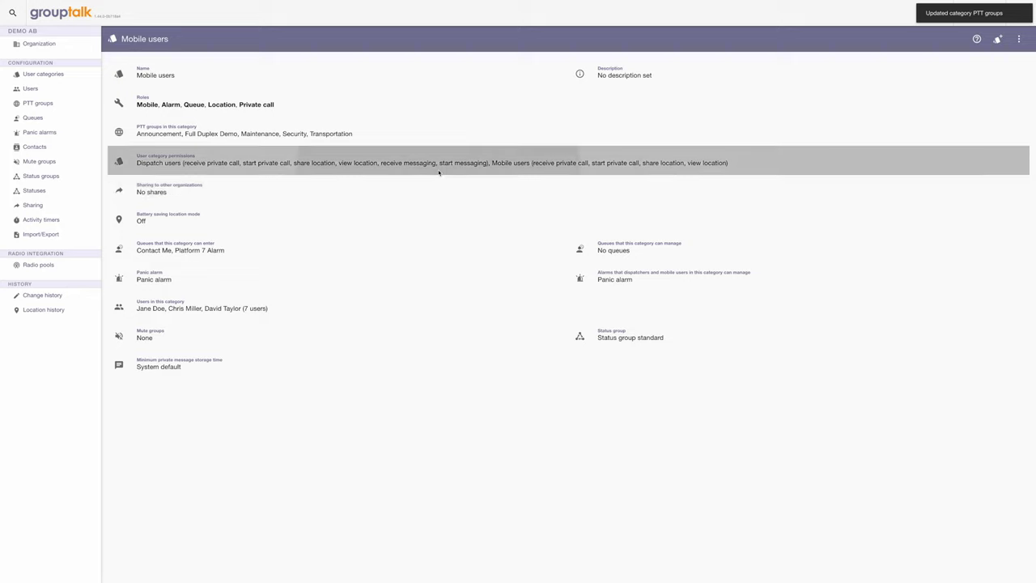
Allow Mobile users to receive messages from other mobile users
click(440, 171)
click(561, 244)
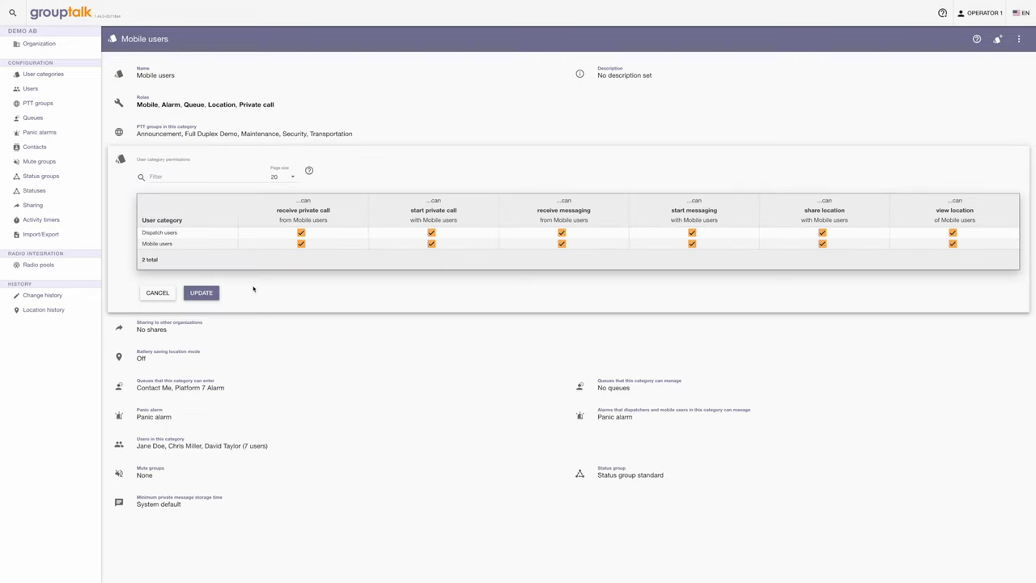
click(202, 292)
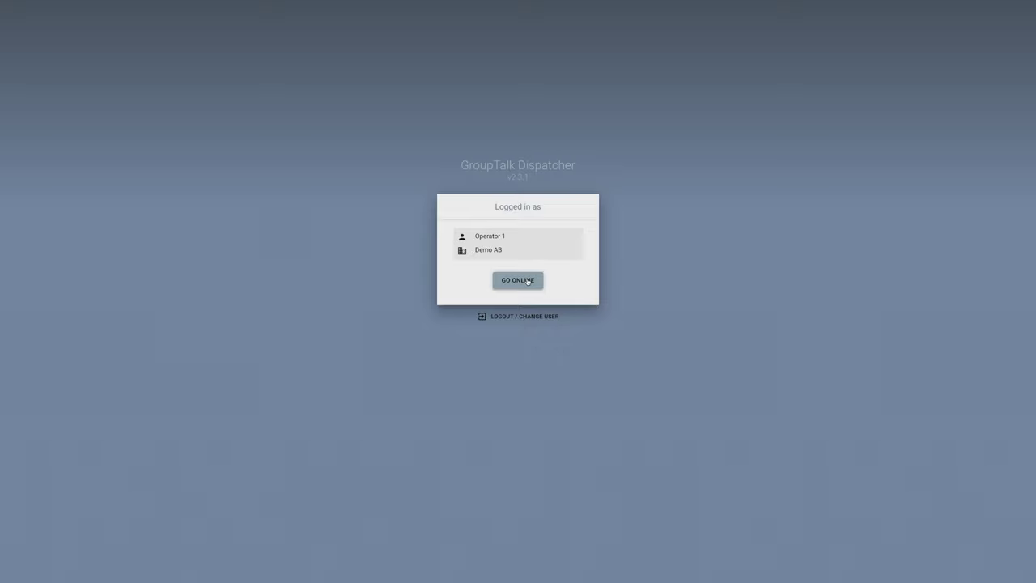
Go online, join Full Duplex Demo, talk briefly, then toggle Open Mic on and back to PTT
click(527, 281)
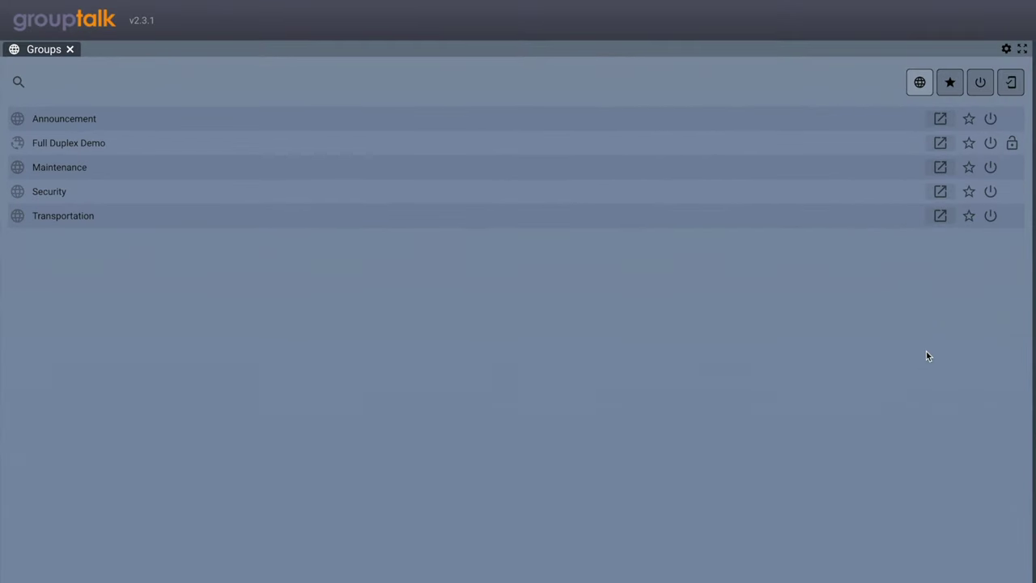
click(991, 143)
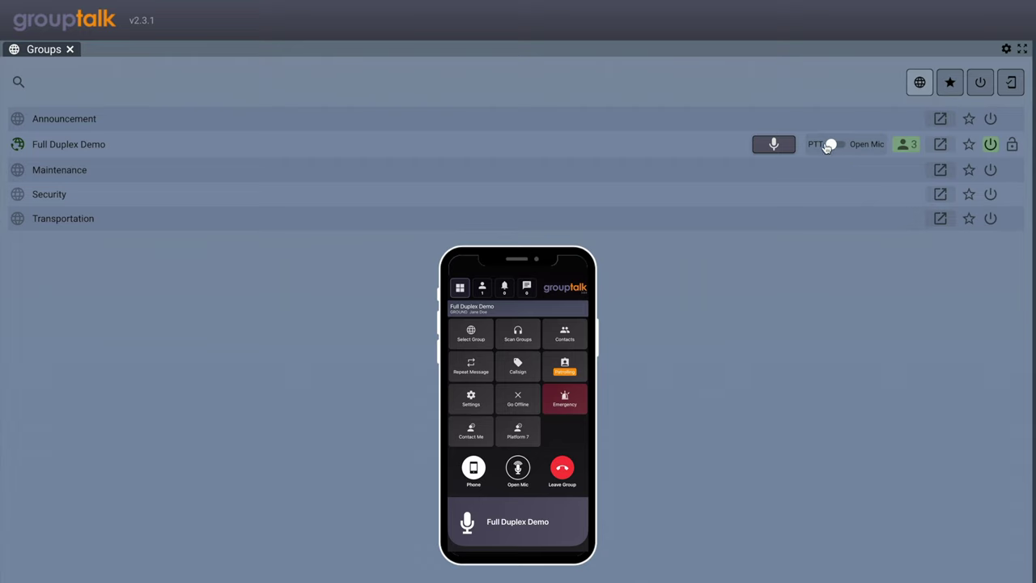
drag(783, 148, 784, 148)
click(834, 148)
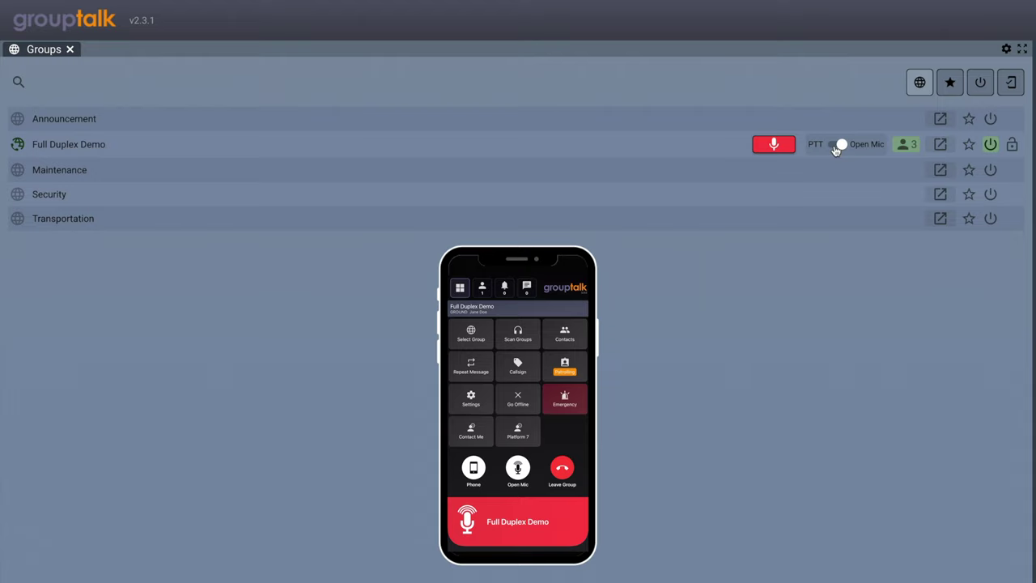
click(835, 149)
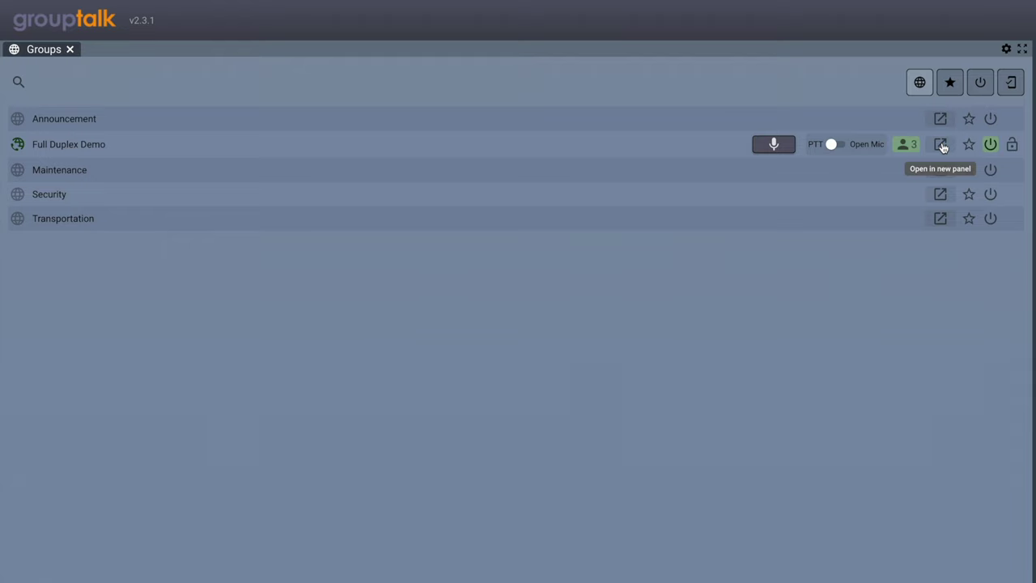
Open Full Duplex Demo in its own tab, type 'Write a text here.', show presence, then leave
click(941, 145)
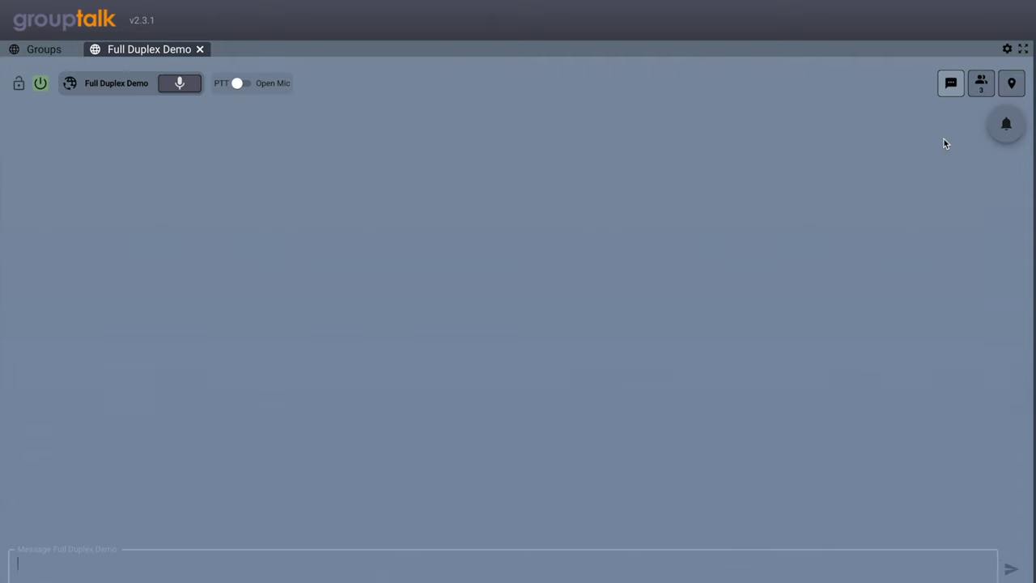
click(243, 572)
text(Write a text here.)
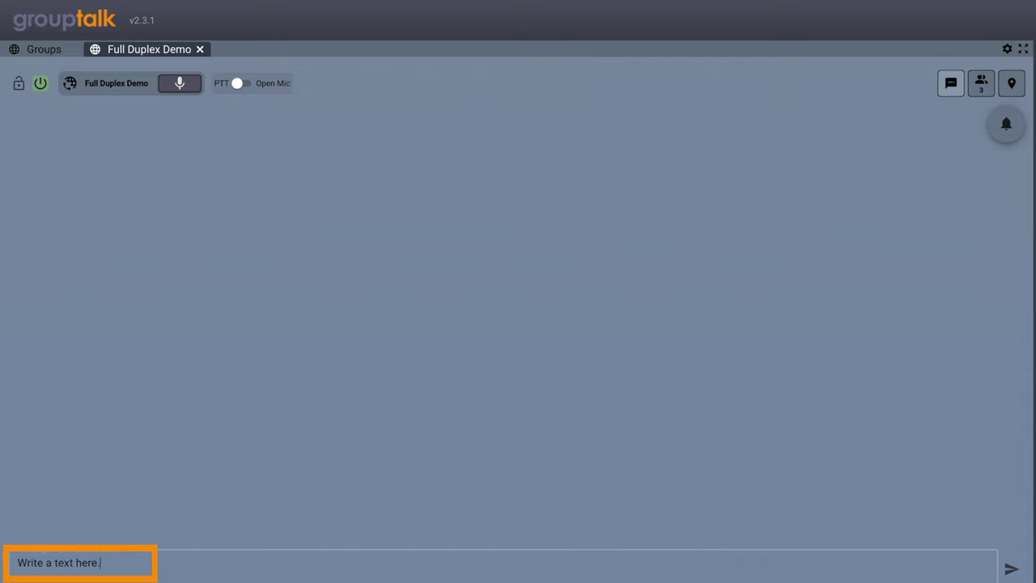
click(981, 93)
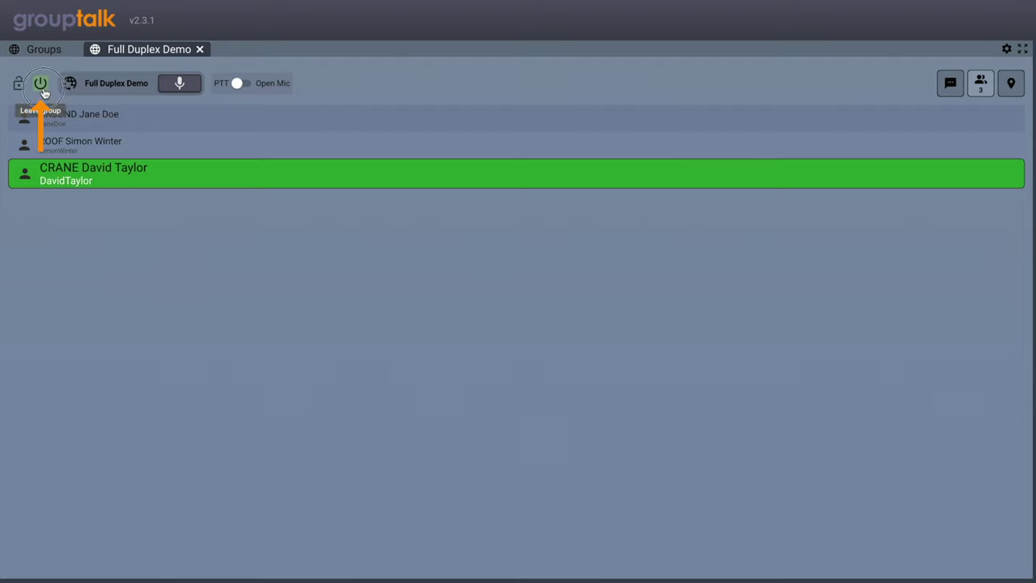
click(43, 91)
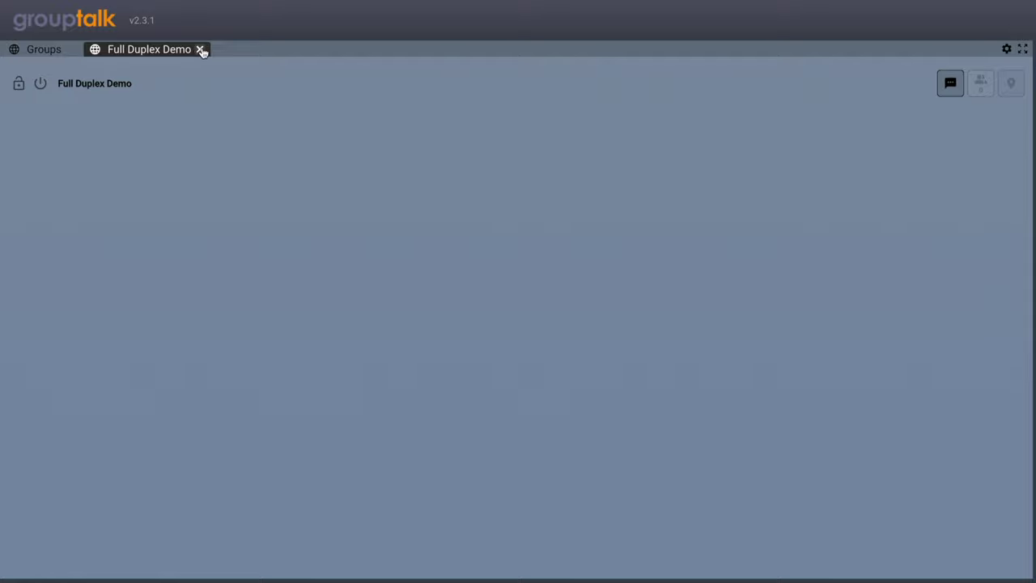